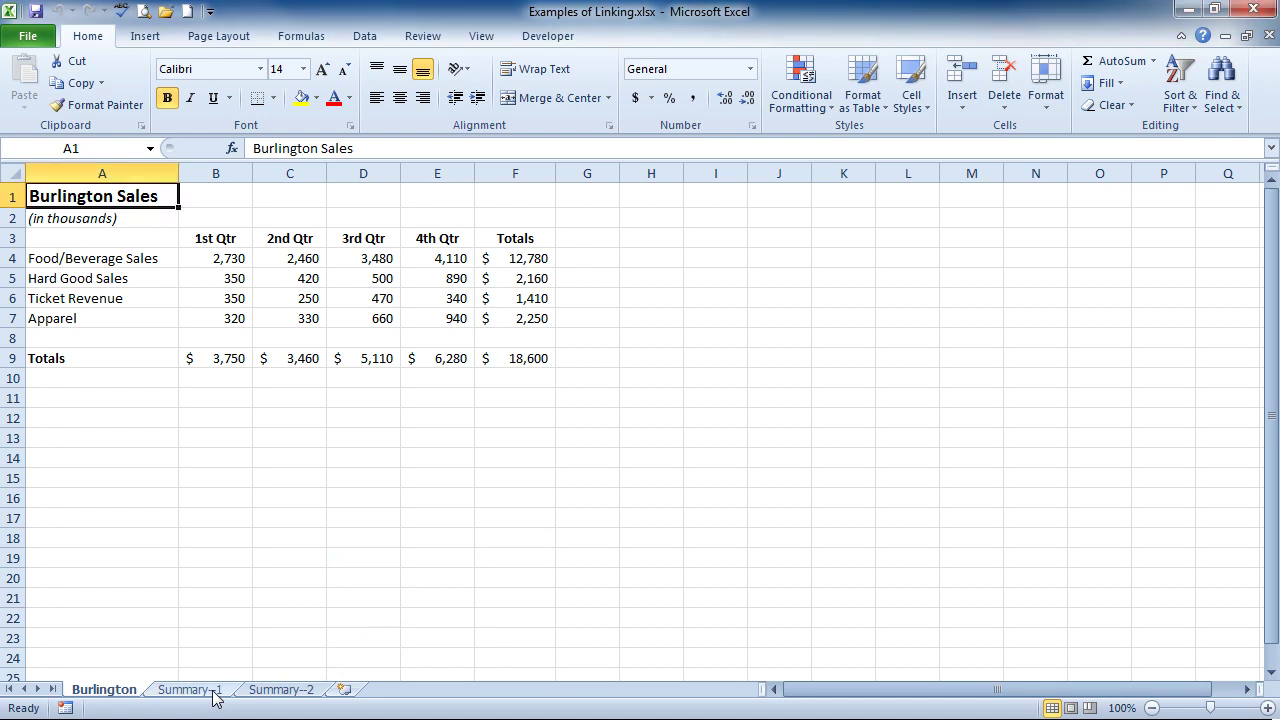
{"action": "left_click", "coordinate": [190, 690]}
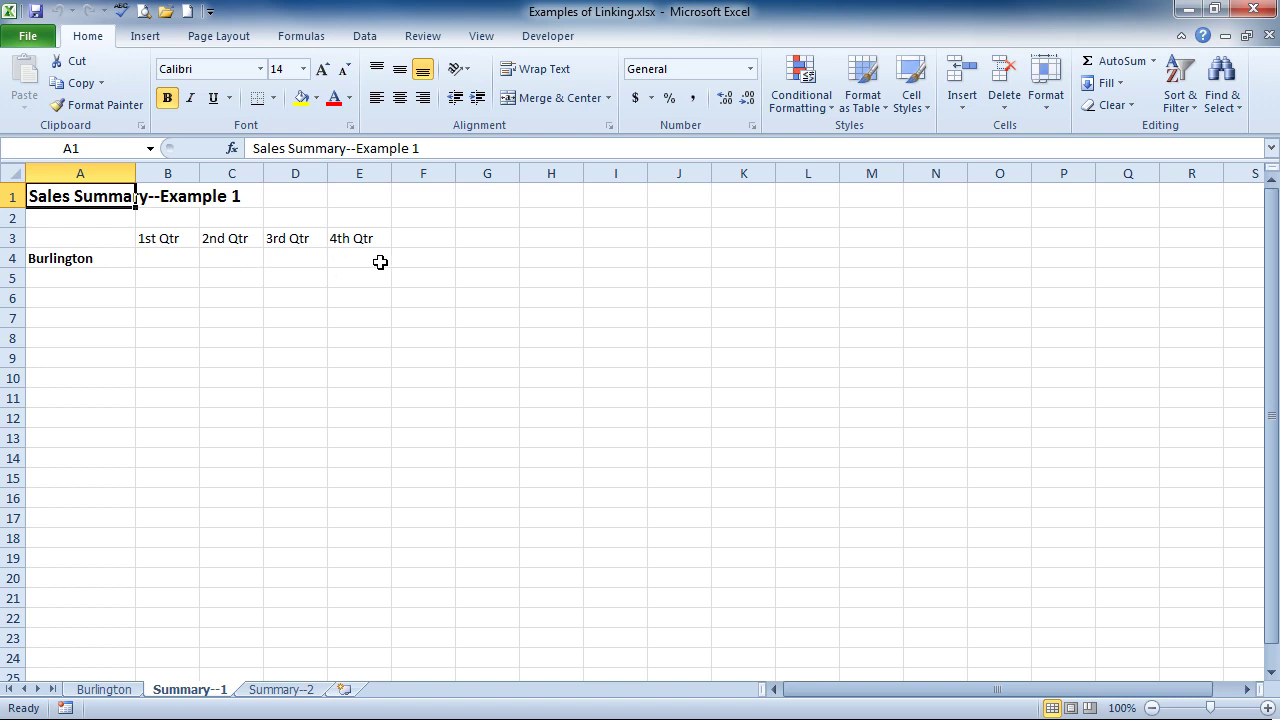
{"action": "left_click", "coordinate": [104, 690]}
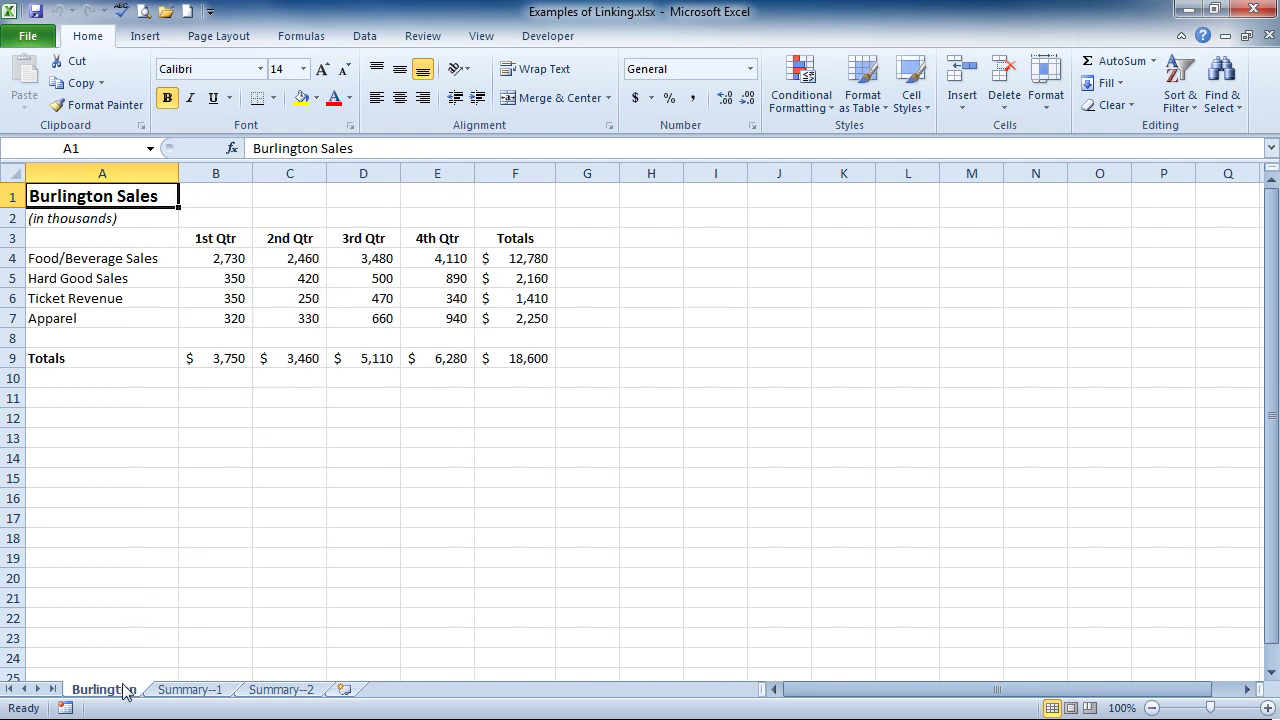
{"action": "left_click", "coordinate": [190, 690]}
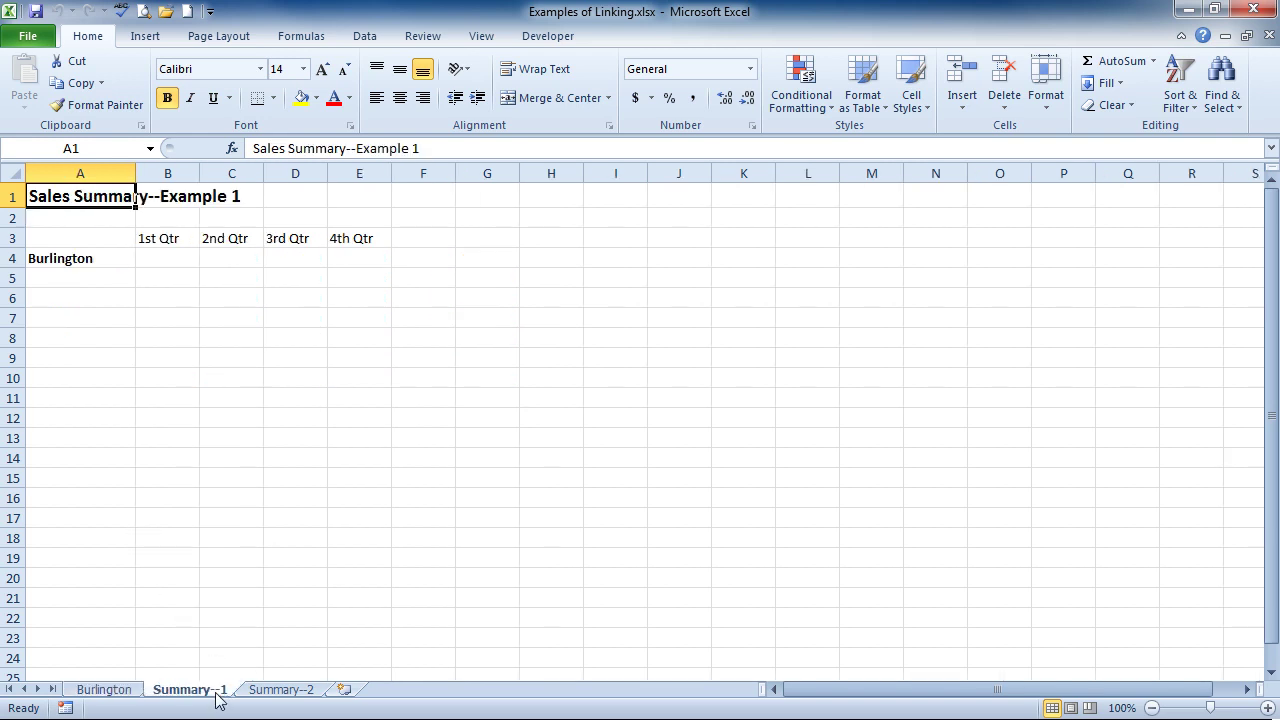
{"action": "left_click", "coordinate": [128, 692]}
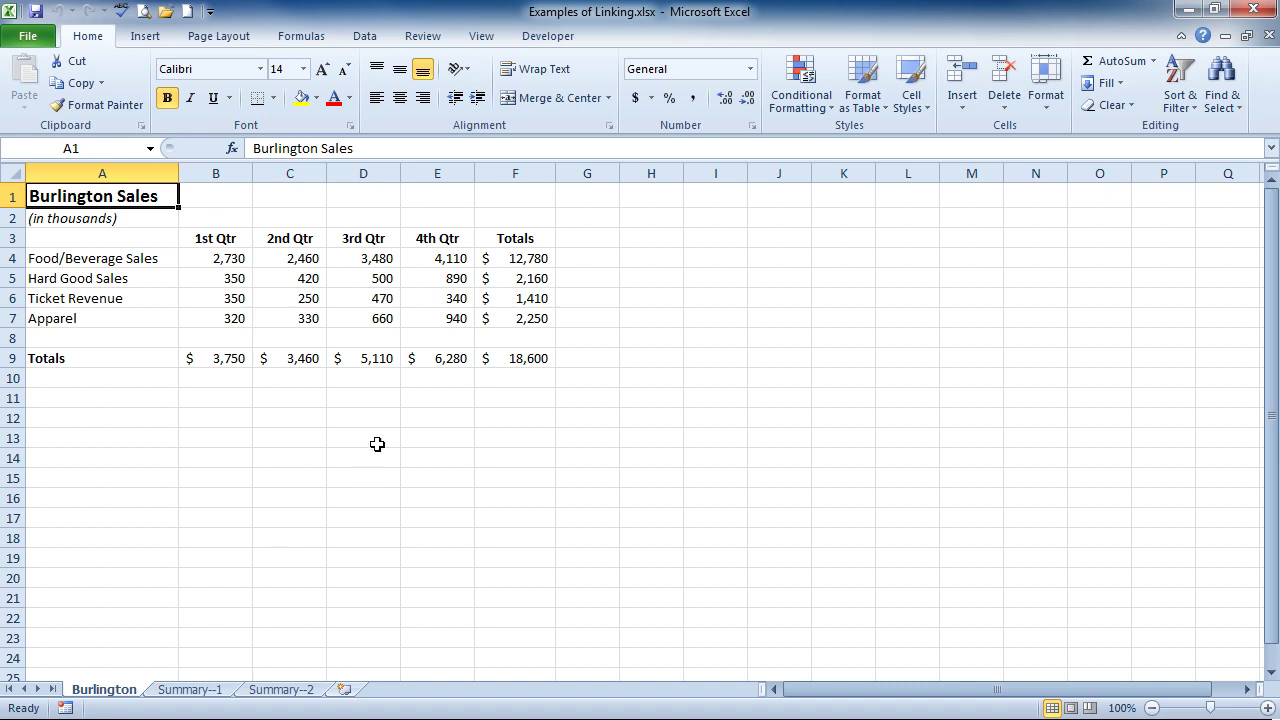
Open a second window of the active workbook and tile both windows, showing Burlington in one and Summary--1 in the other.
{"action": "left_click", "coordinate": [481, 38]}
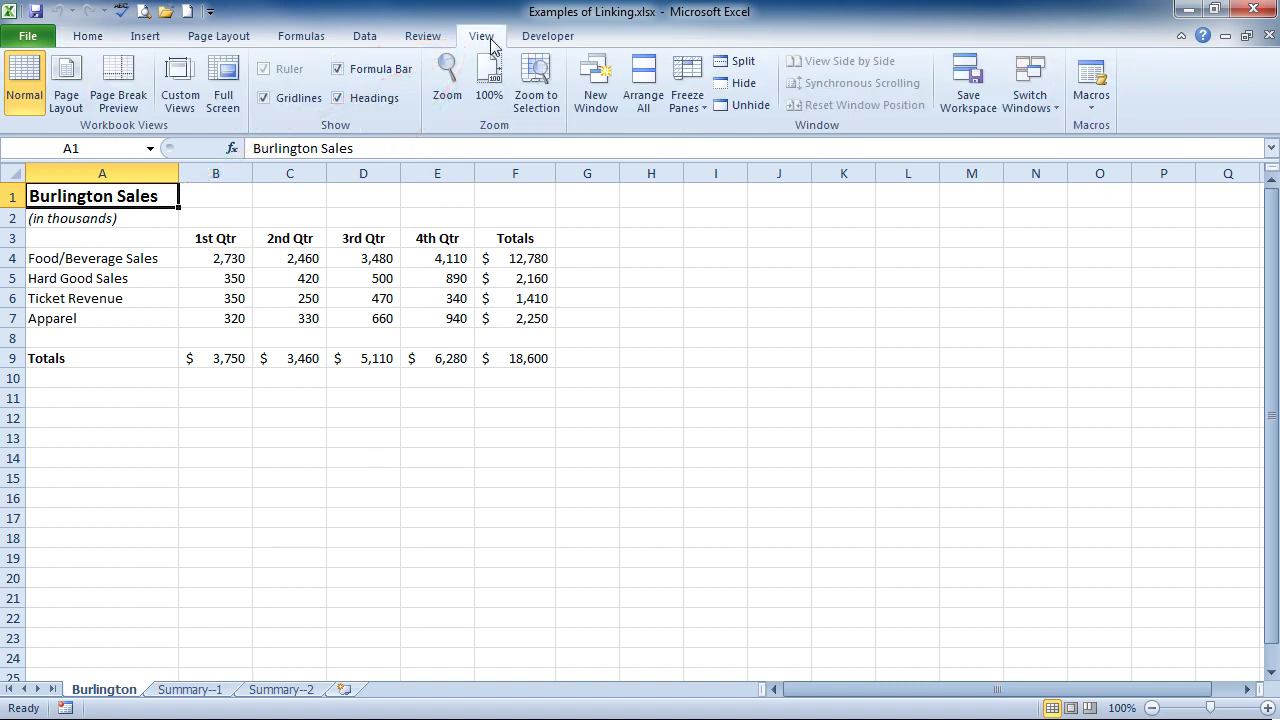
{"action": "left_click", "coordinate": [598, 84]}
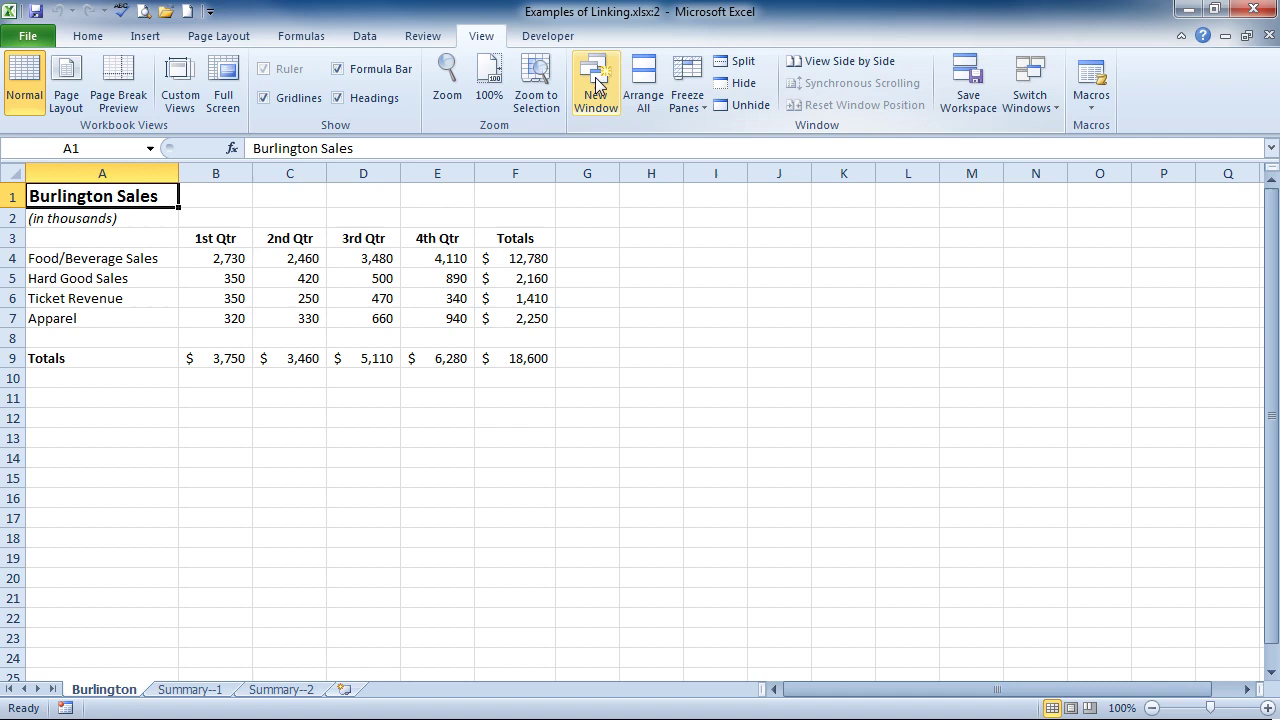
{"action": "left_click", "coordinate": [643, 80]}
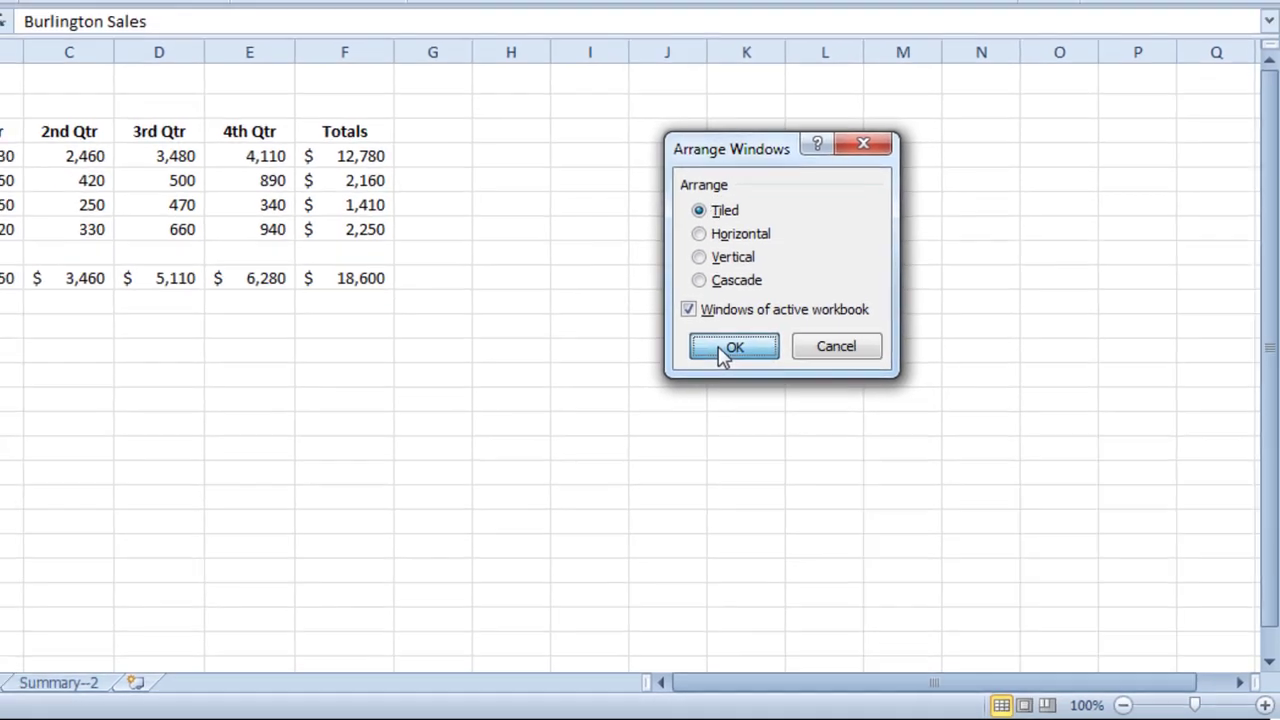
{"action": "left_click", "coordinate": [710, 338]}
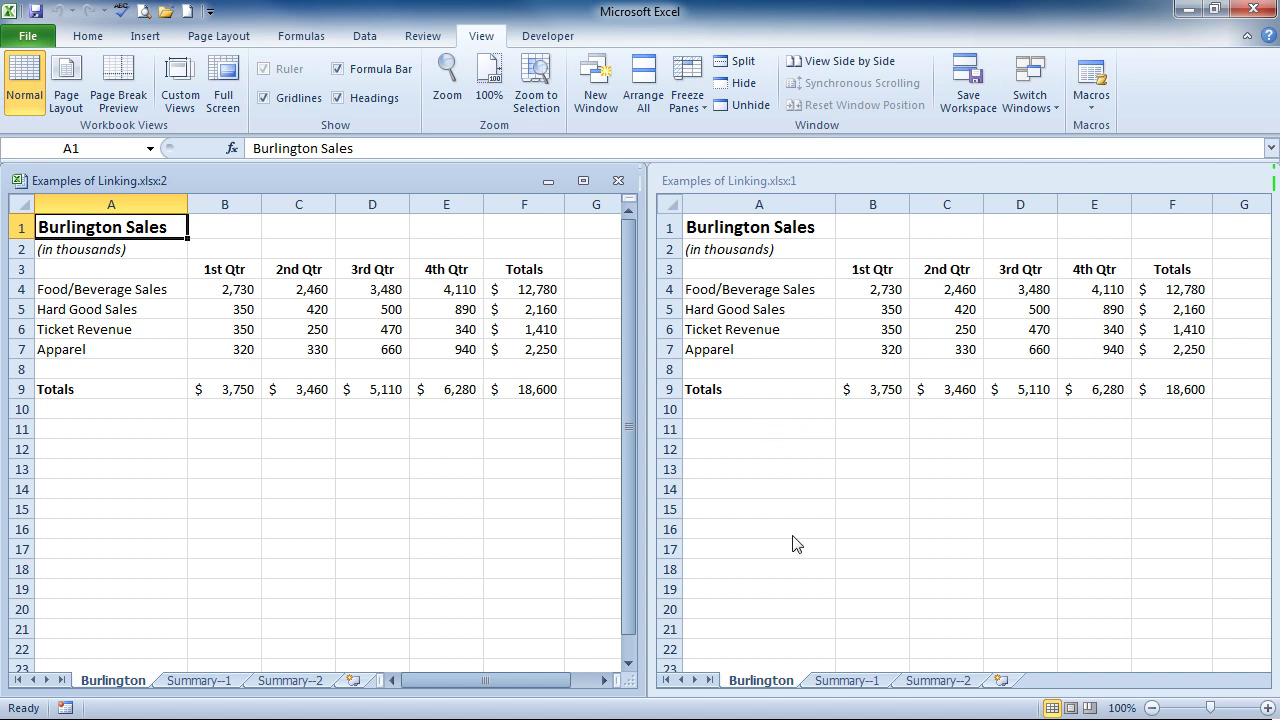
{"action": "left_click", "coordinate": [852, 690]}
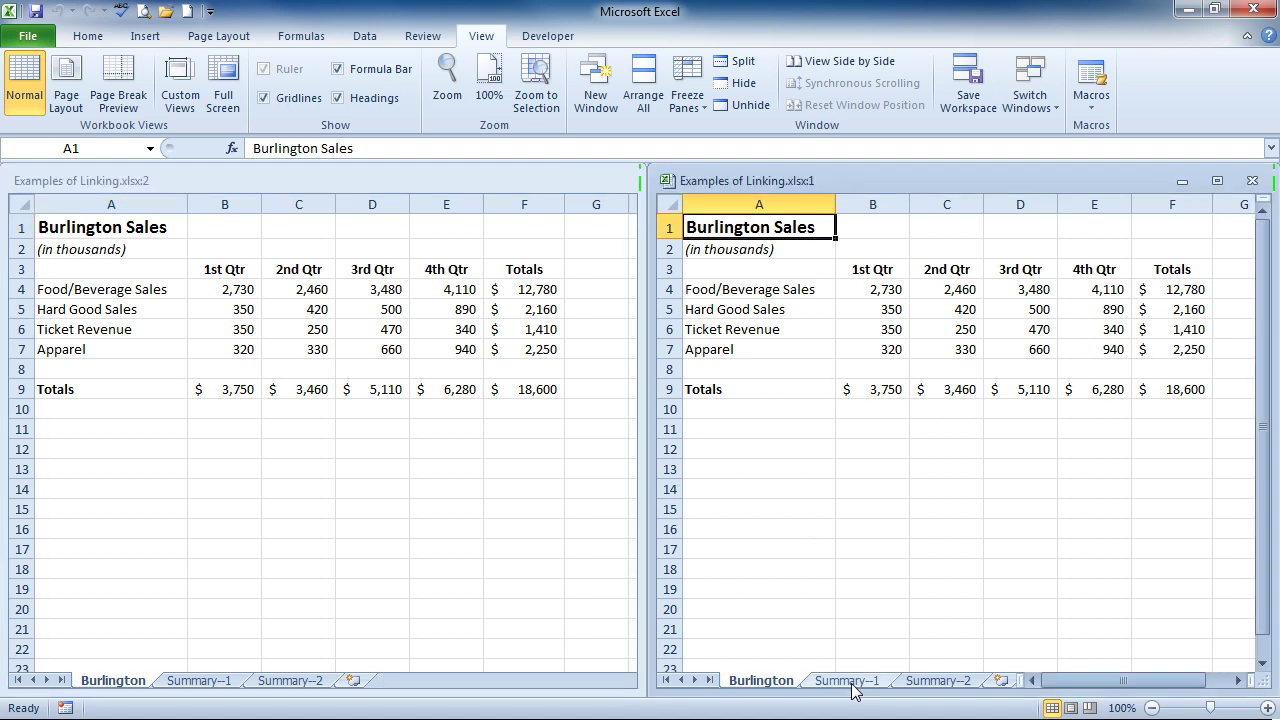
{"action": "left_click", "coordinate": [848, 681]}
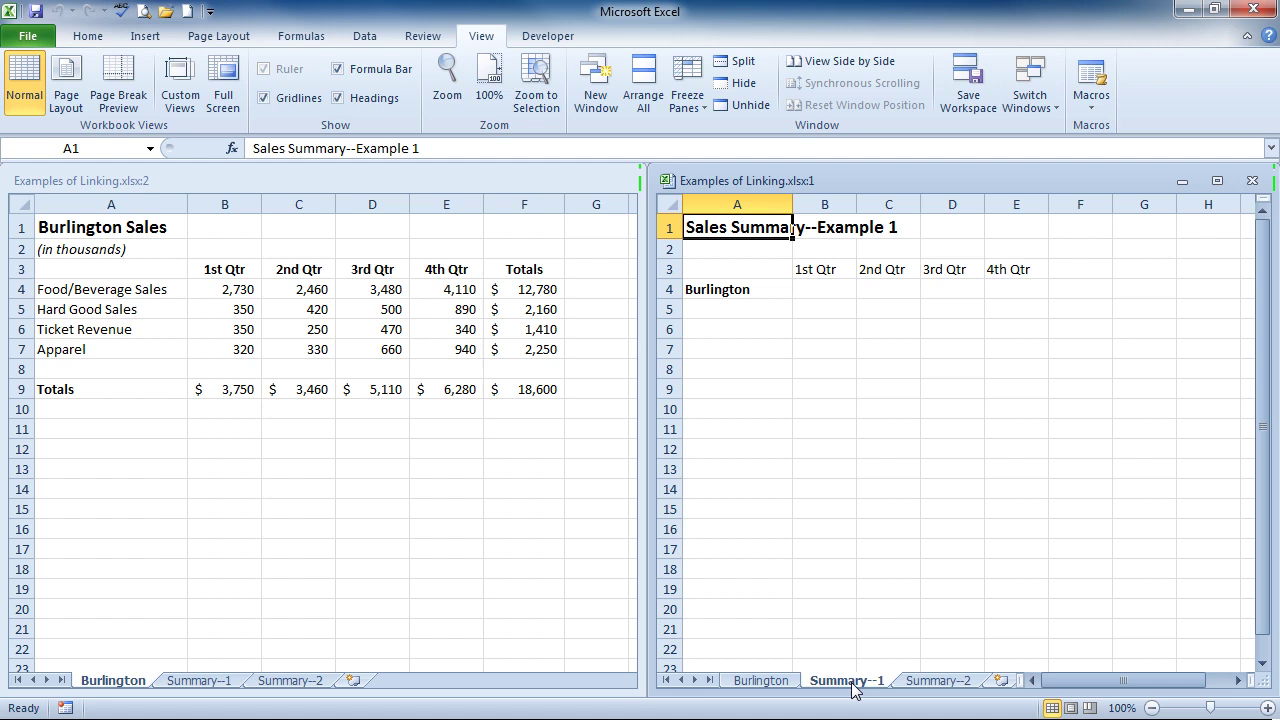
Copy the four quarterly totals in B9:E9 of the Burlington sheet.
{"action": "left_click", "coordinate": [133, 390]}
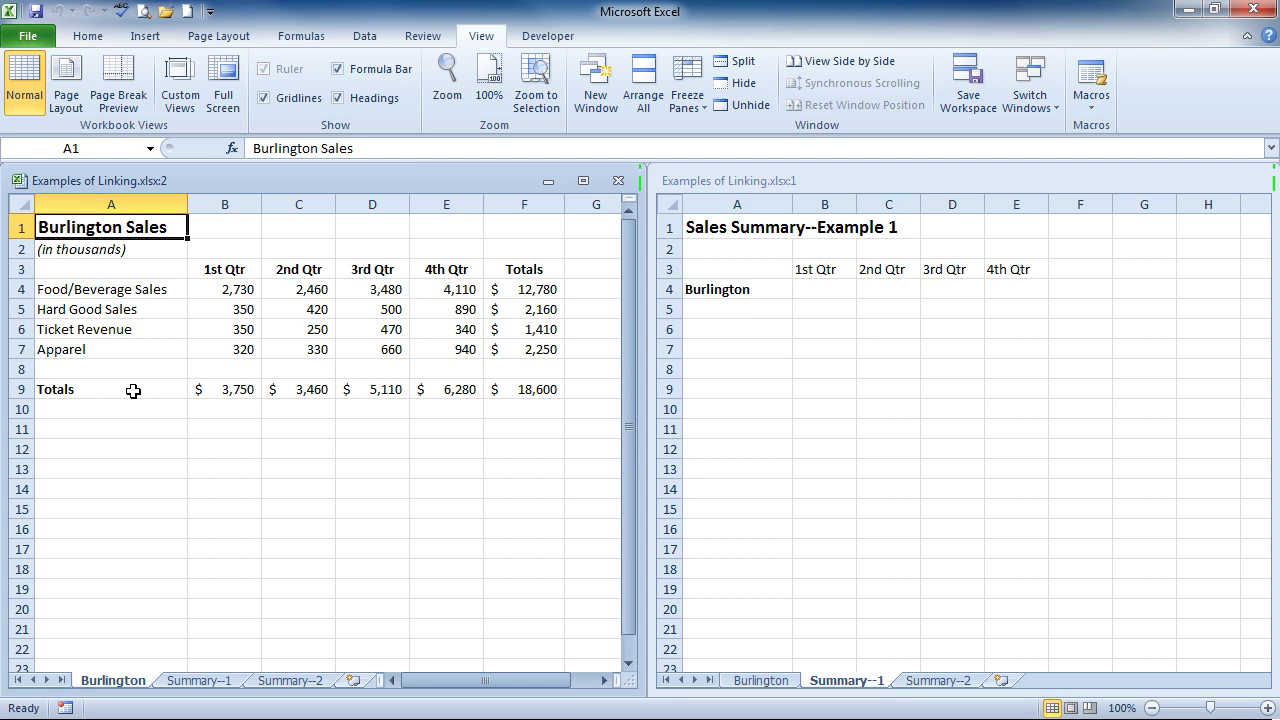
{"action": "left_click", "coordinate": [226, 390]}
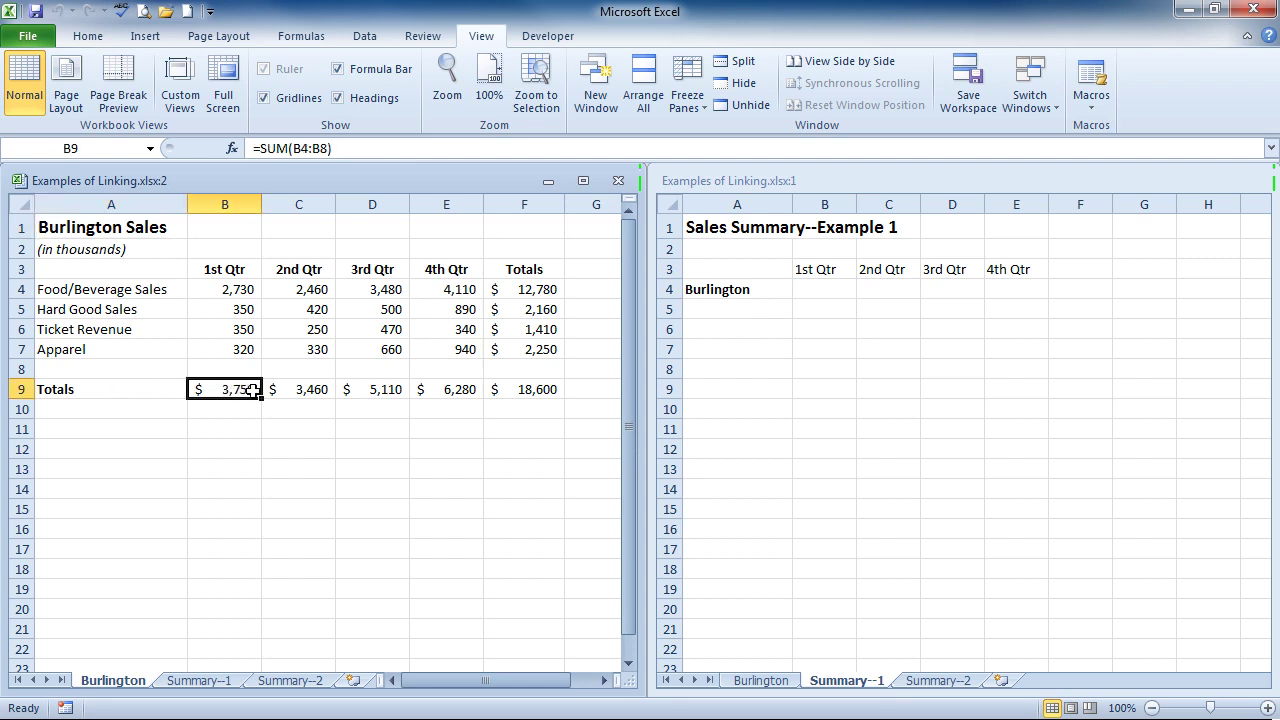
{"action": "left_click_drag", "start_coordinate": [252, 390], "coordinate": [442, 400]}
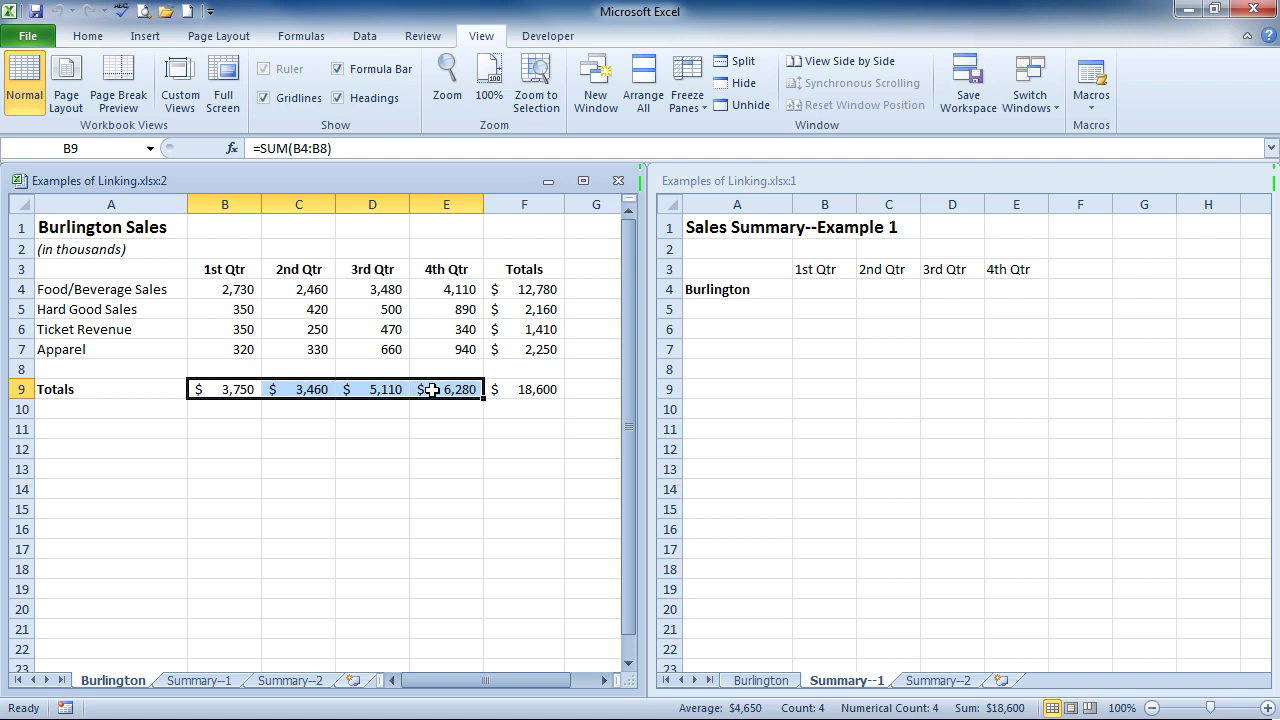
{"action": "right_click", "coordinate": [431, 389]}
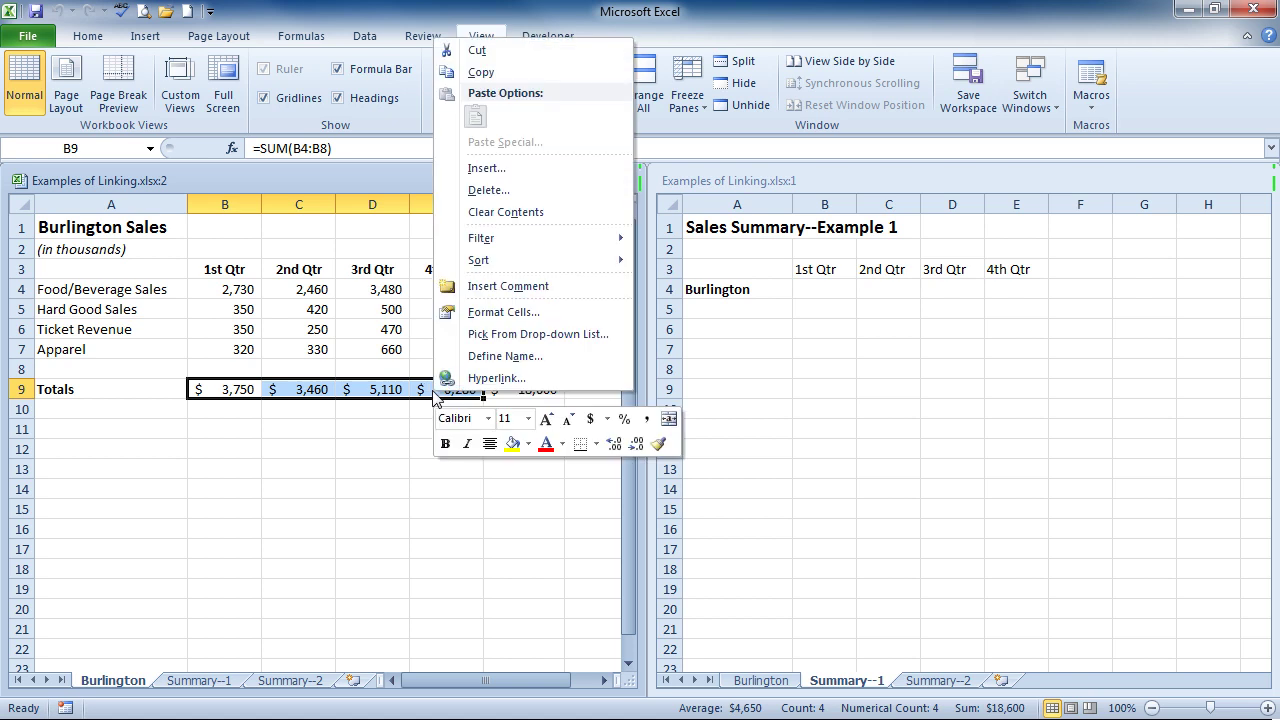
{"action": "left_click", "coordinate": [510, 73]}
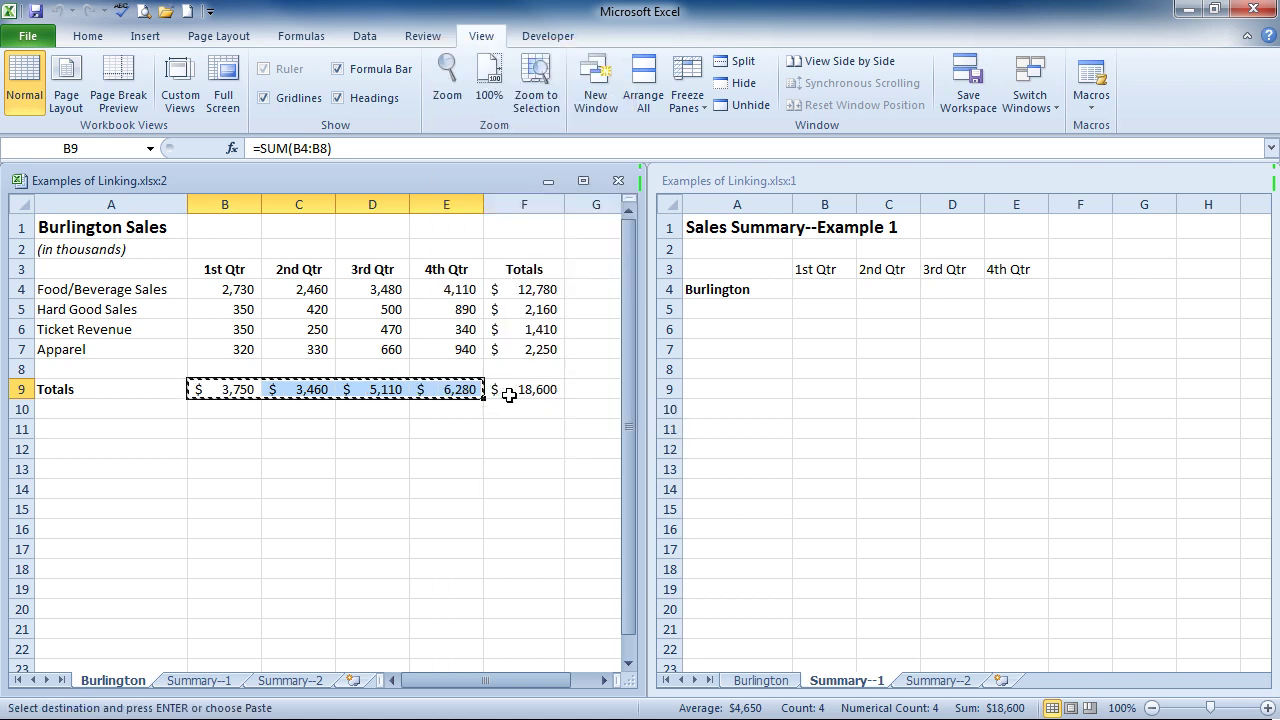
Paste the copied totals as links into the Burlington row of the Summary--1 sheet, starting at B4.
{"action": "left_click", "coordinate": [822, 296]}
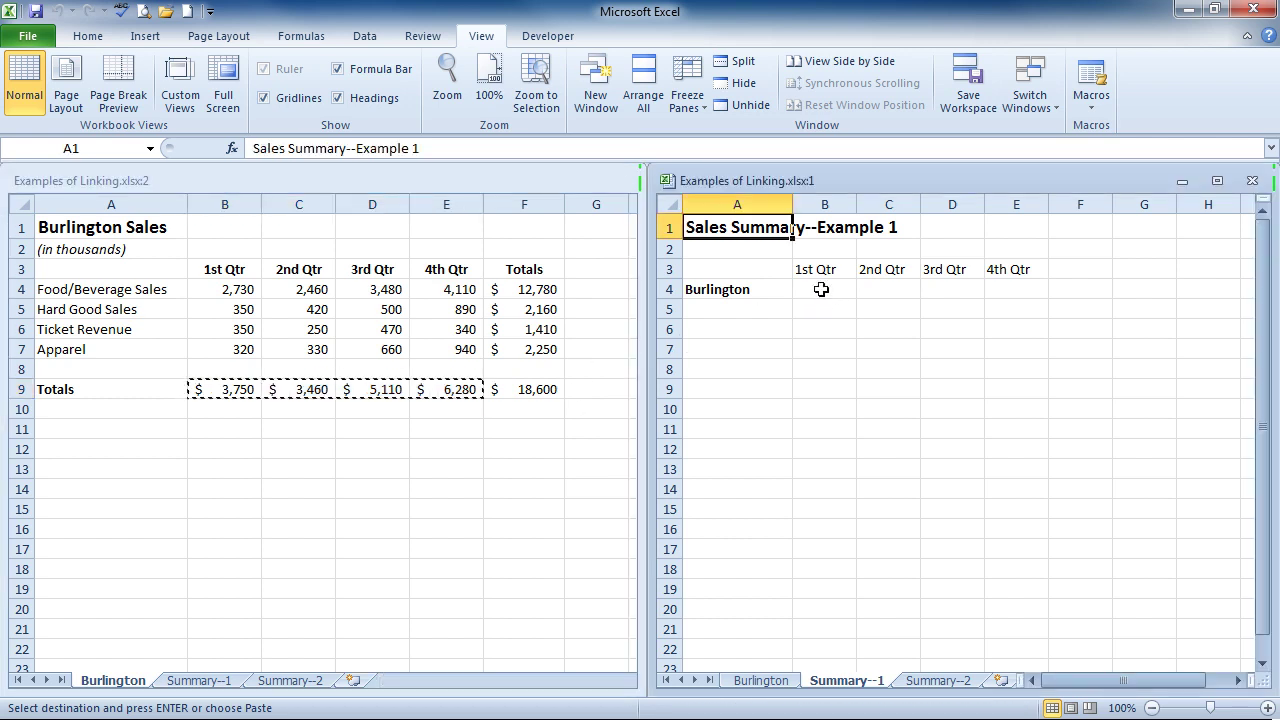
{"action": "left_click", "coordinate": [821, 290]}
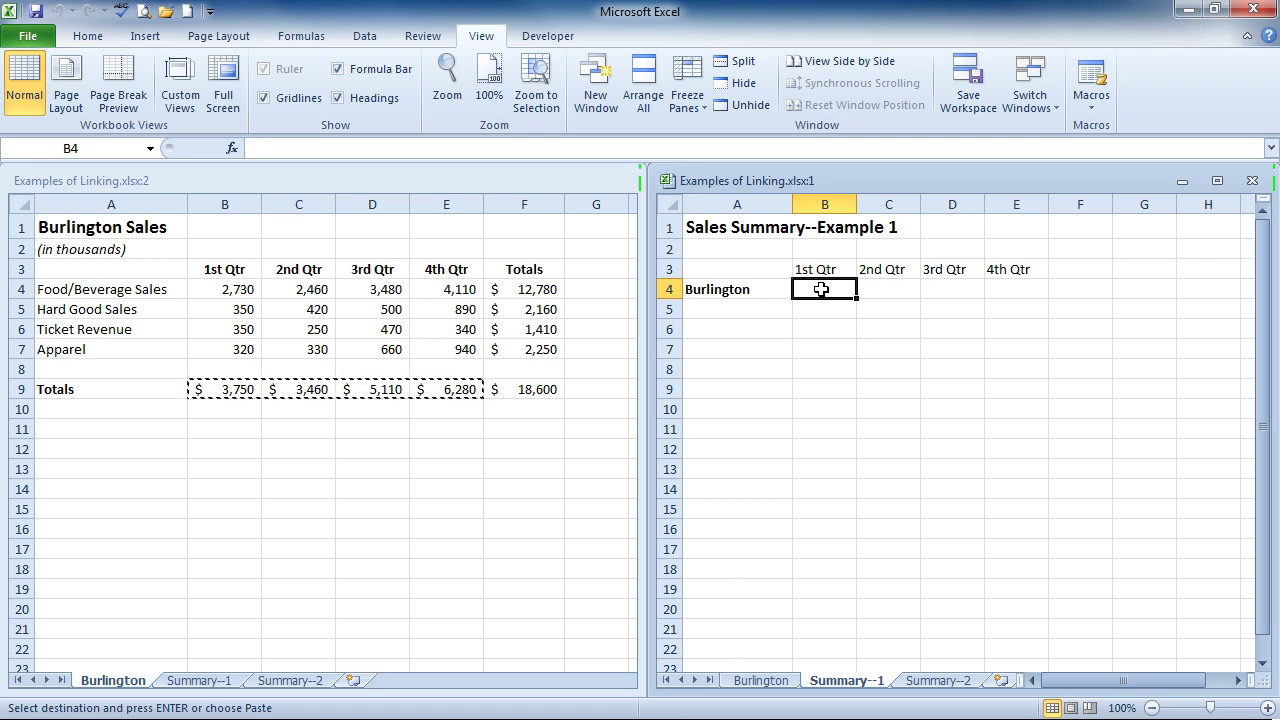
{"action": "right_click", "coordinate": [823, 292]}
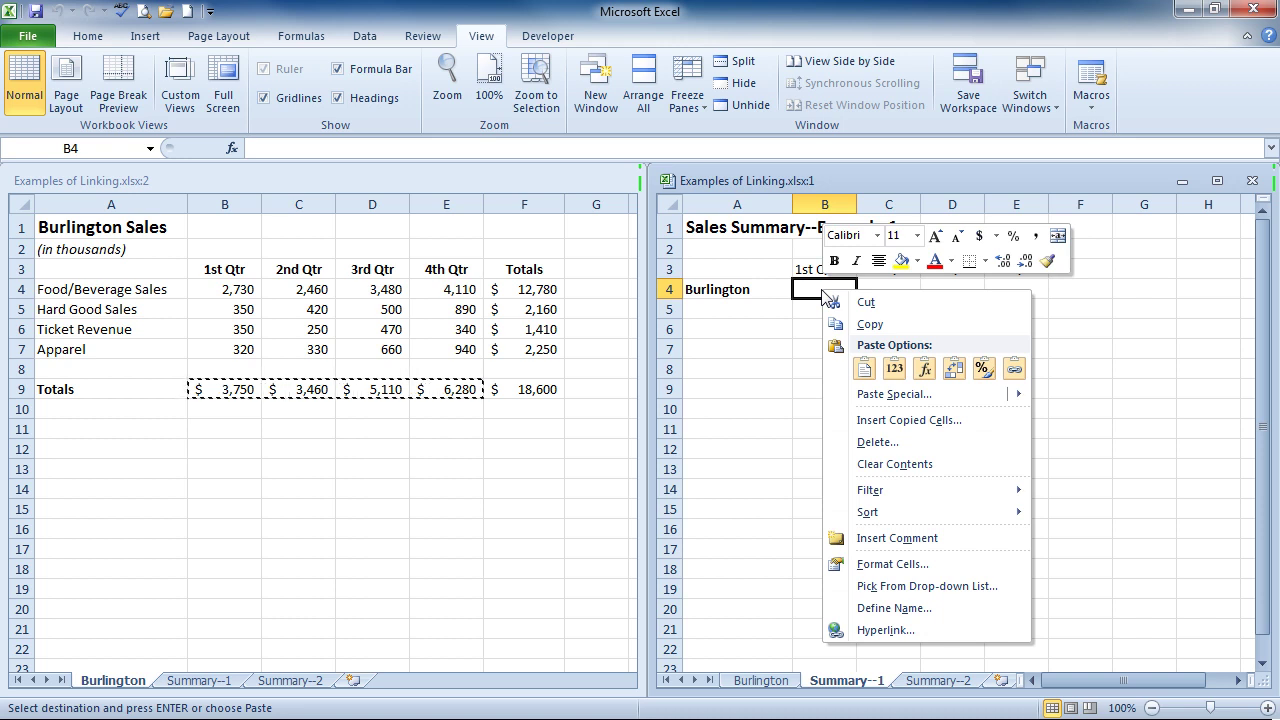
{"action": "left_click", "coordinate": [864, 372]}
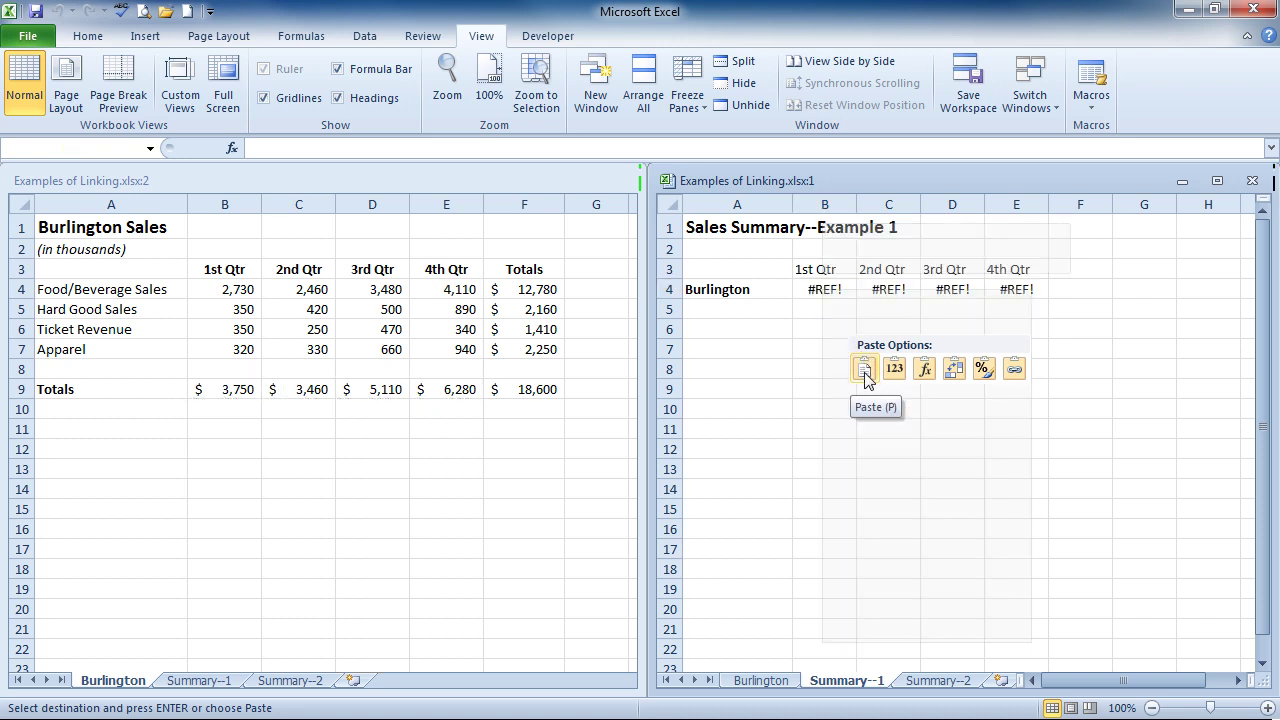
{"action": "left_click", "coordinate": [1016, 371]}
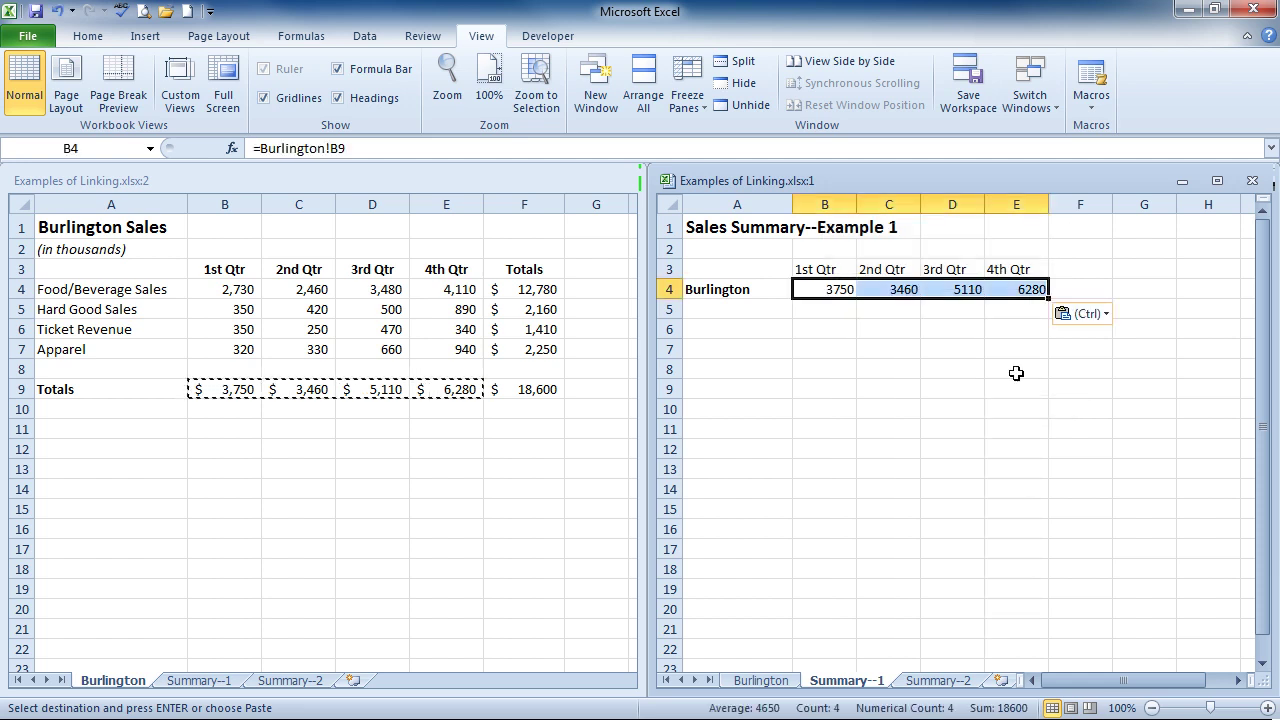
Format the linked totals in B4:E4 of Summary--1 as Accounting dollars with no decimal places.
{"action": "left_click", "coordinate": [88, 36]}
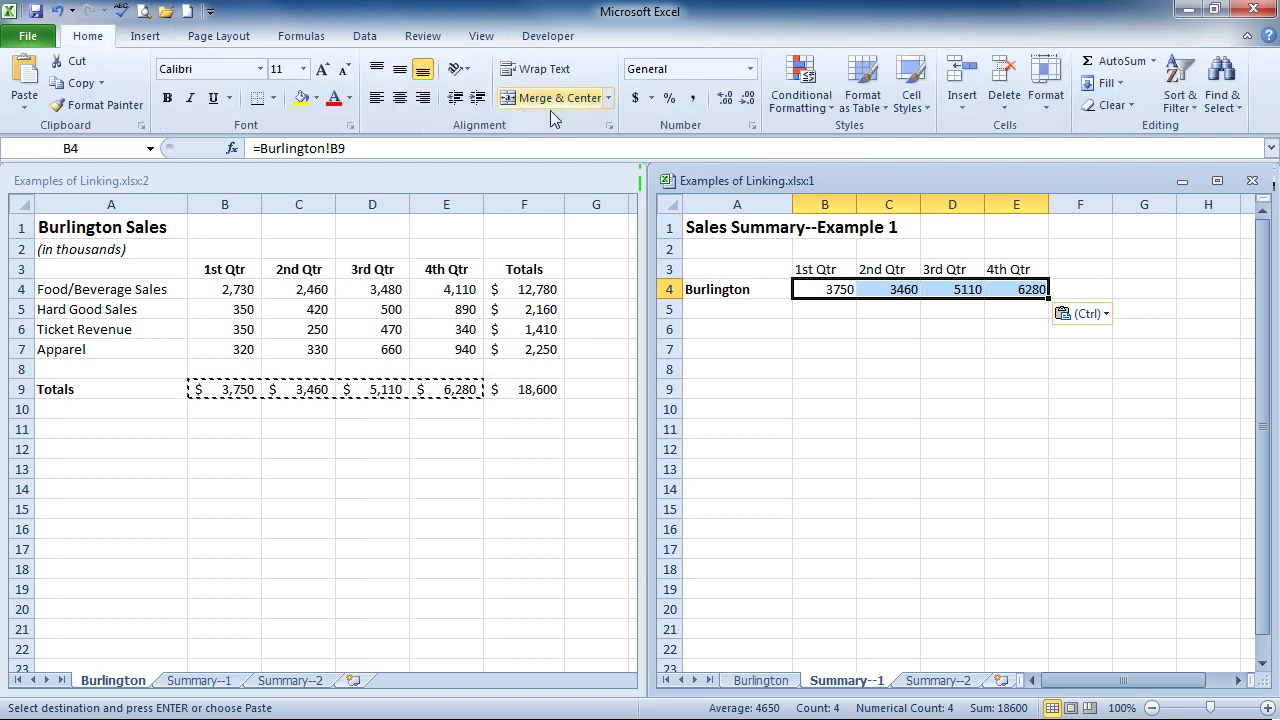
{"action": "left_click", "coordinate": [635, 100]}
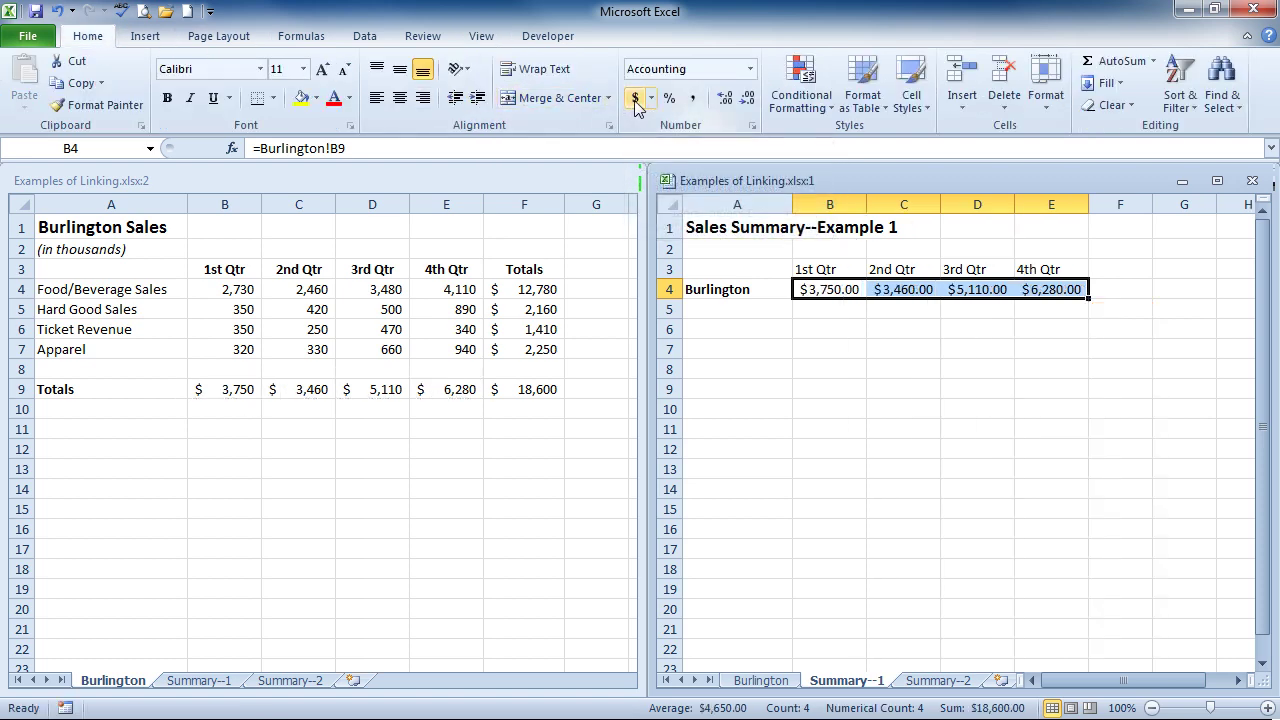
{"action": "left_click", "coordinate": [747, 98]}
{"action": "left_click", "coordinate": [749, 100]}
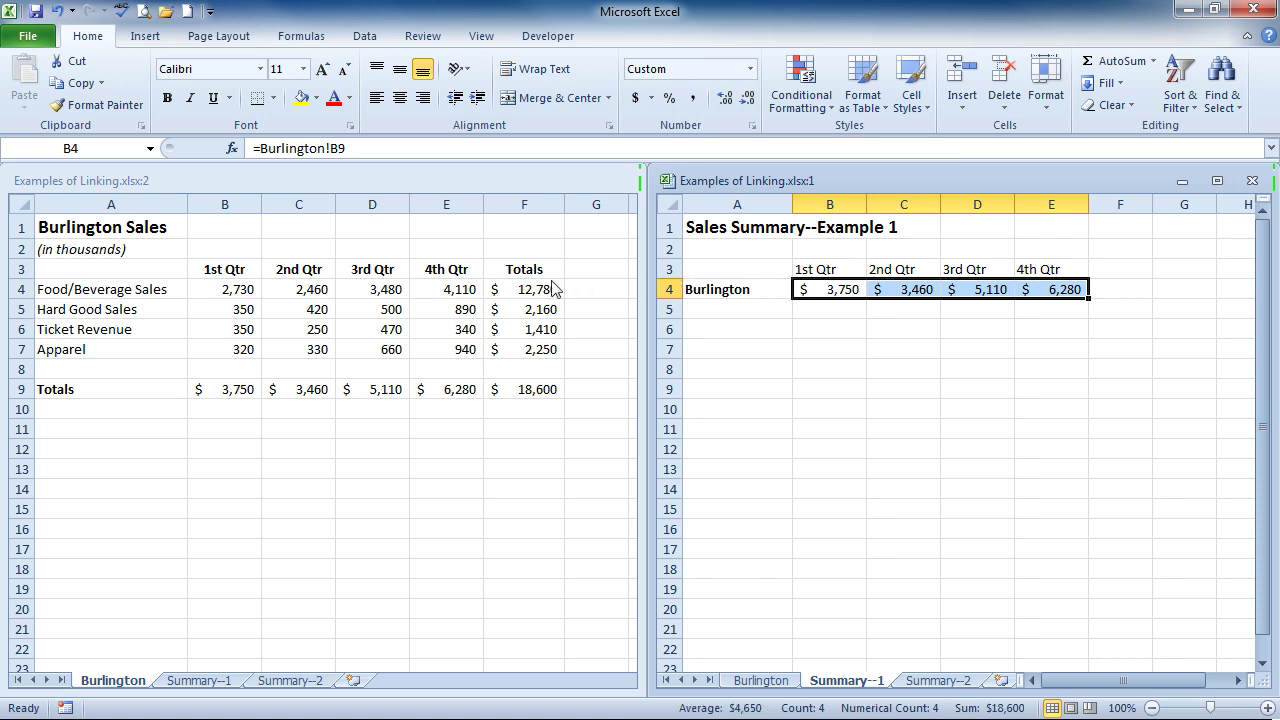
Set the 1st Qtr Hard Good Sales in B5 of the Burlington sheet to 3500.
{"action": "left_click", "coordinate": [239, 316]}
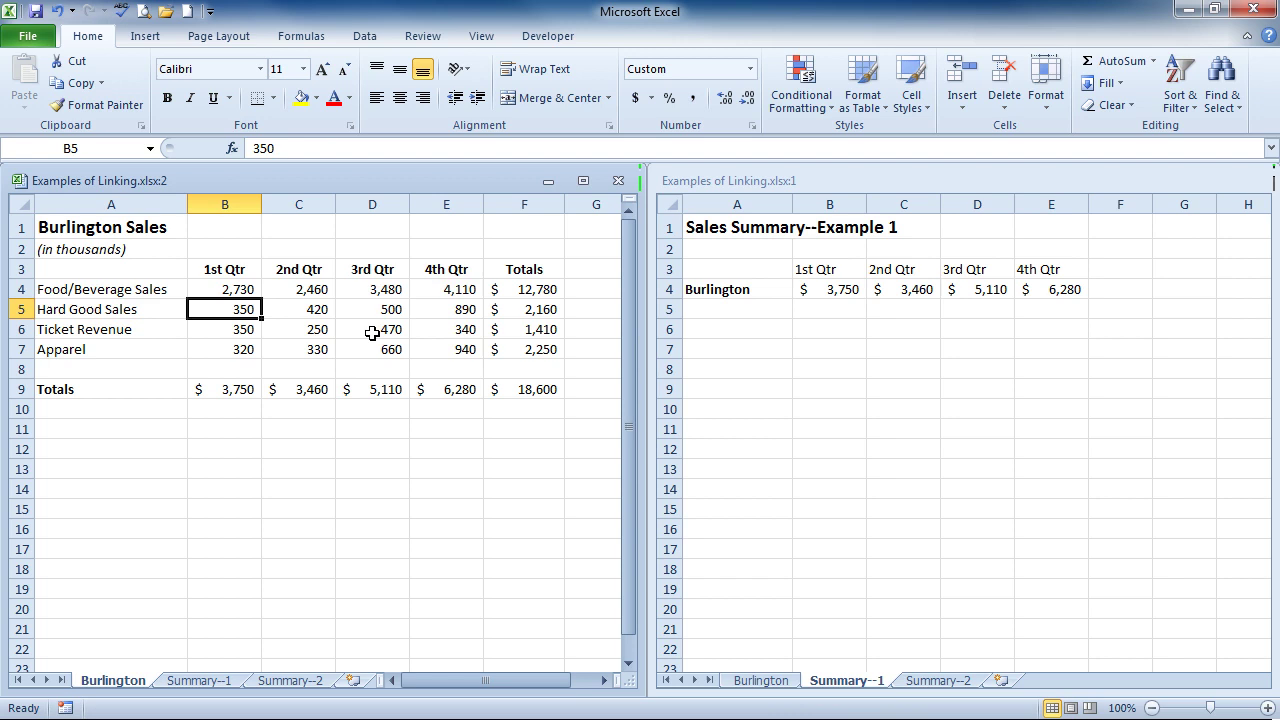
{"action": "type", "text": "3500"}
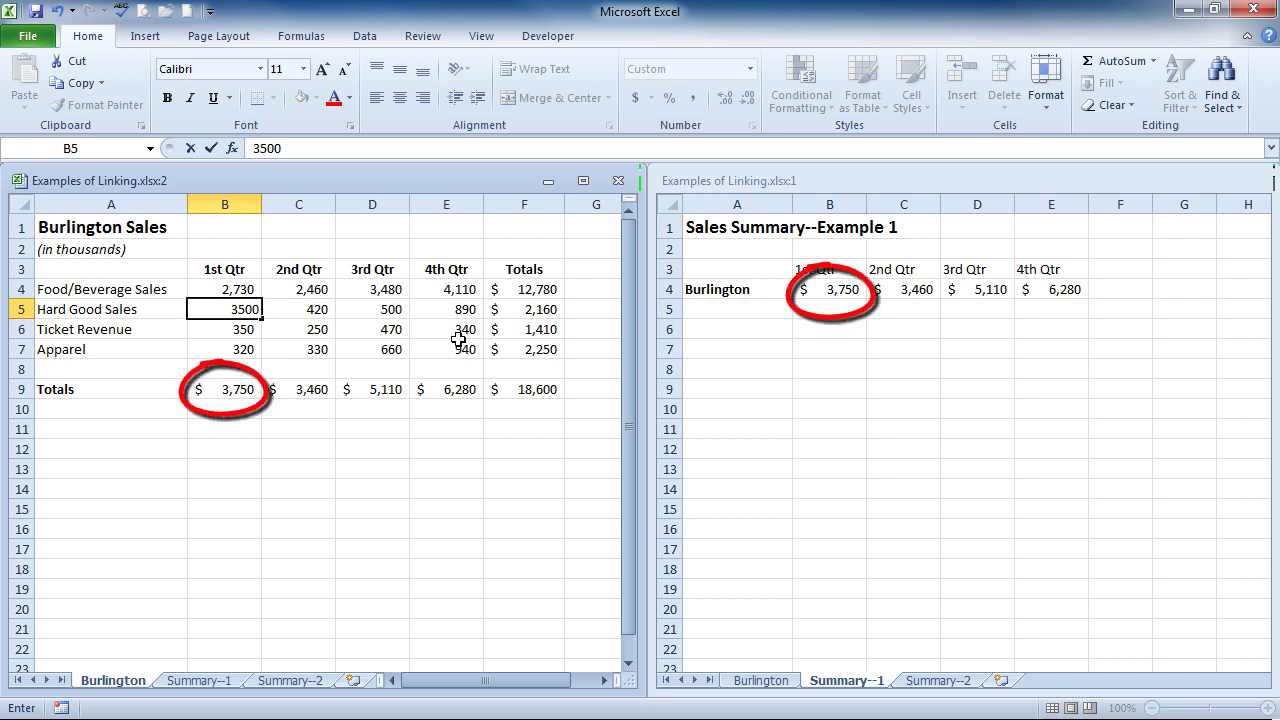
{"action": "key", "text": "Return"}
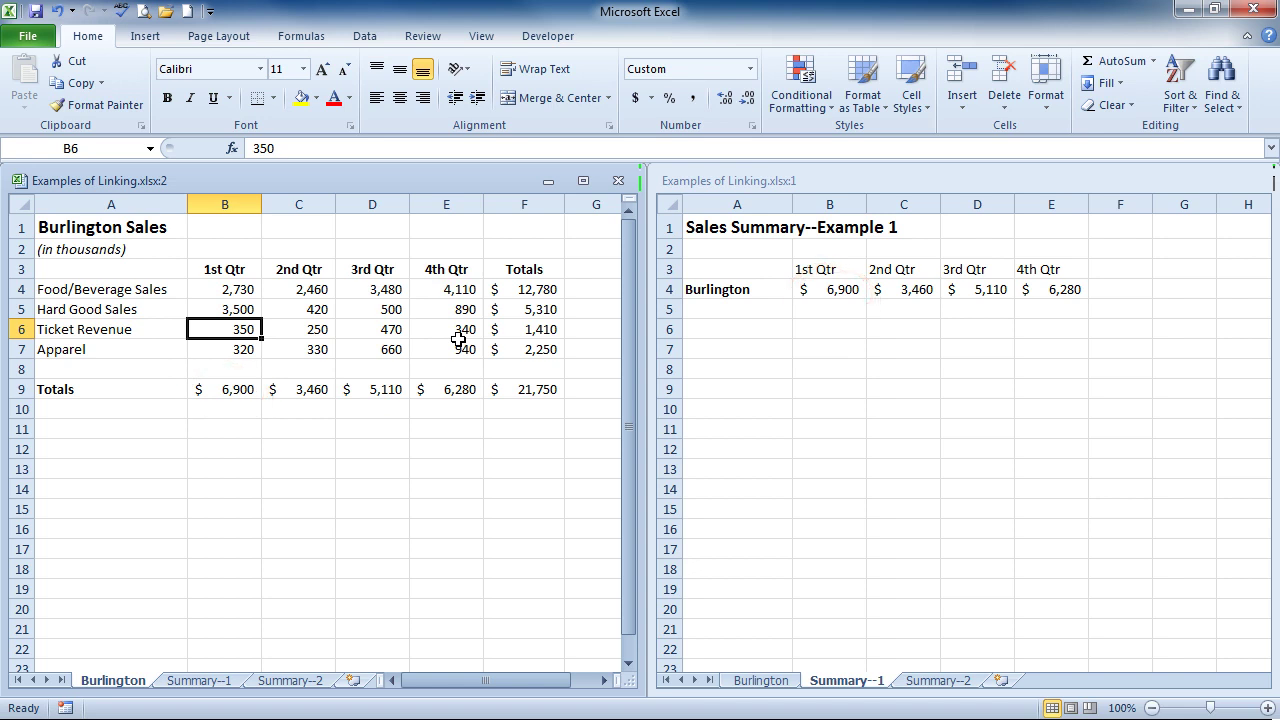
Link the Burlington totals B9:E9 into B4:E4 of the Summary--2 sheet with Link Here.
{"action": "left_click", "coordinate": [950, 692]}
{"action": "left_click_drag", "start_coordinate": [205, 389], "coordinate": [442, 393]}
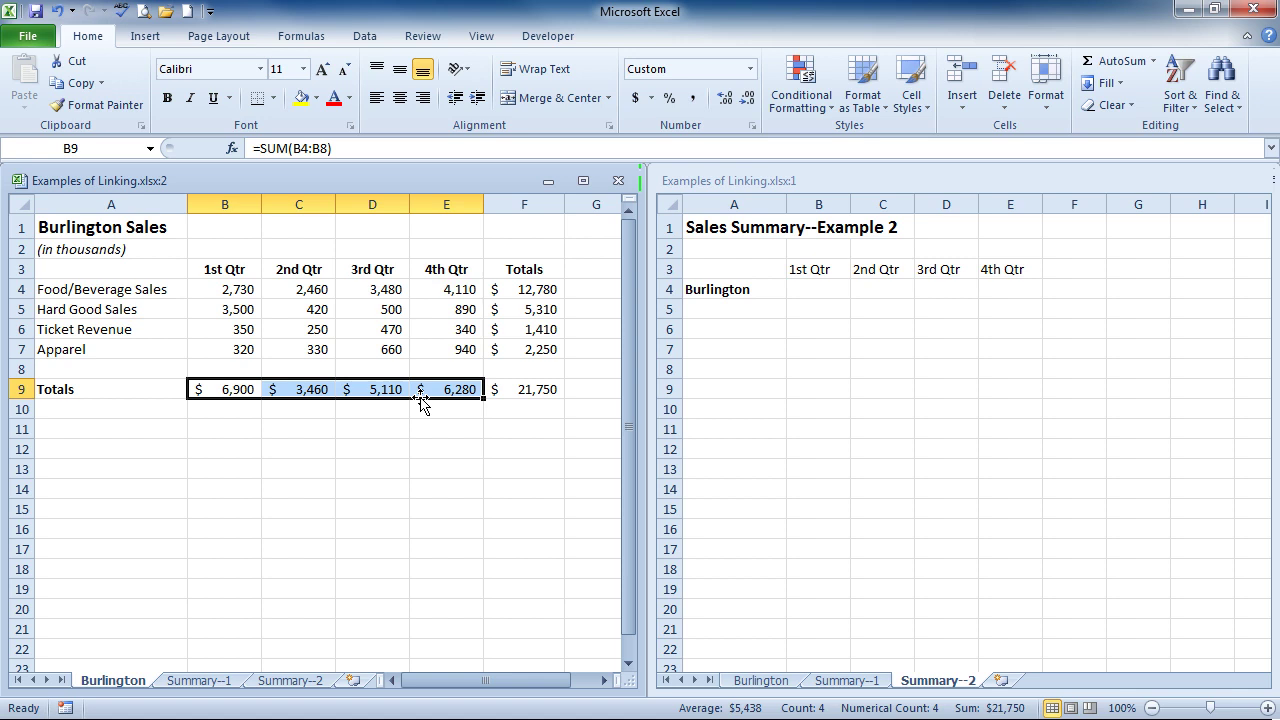
{"action": "left_click_drag", "start_coordinate": [422, 402], "coordinate": [1032, 304]}
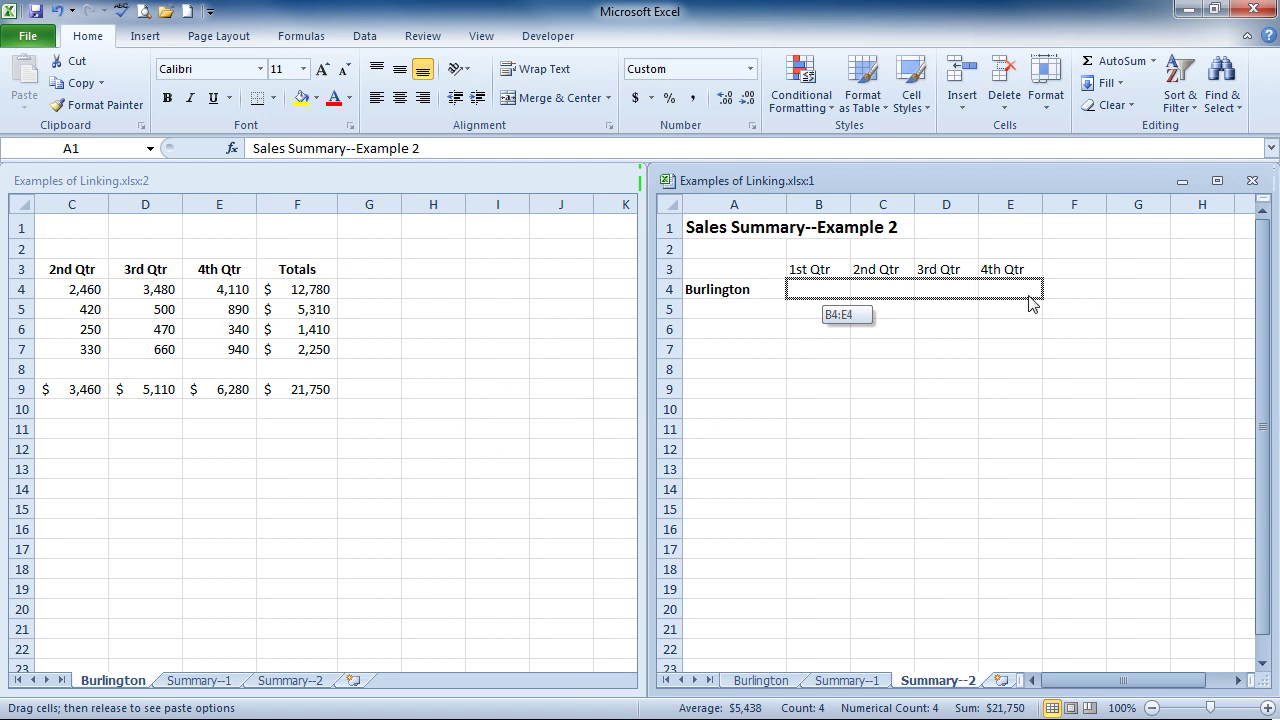
{"action": "left_click_drag", "start_coordinate": [1032, 304], "coordinate": [1033, 305]}
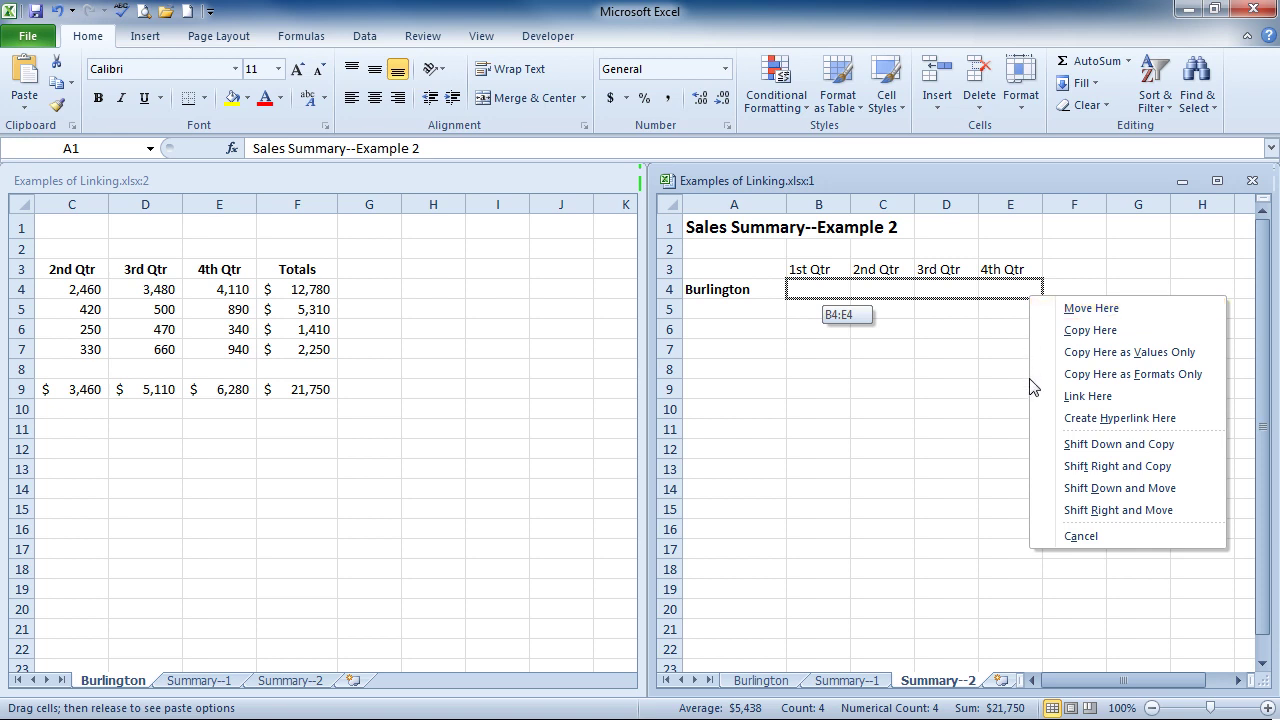
{"action": "left_click", "coordinate": [1077, 399]}
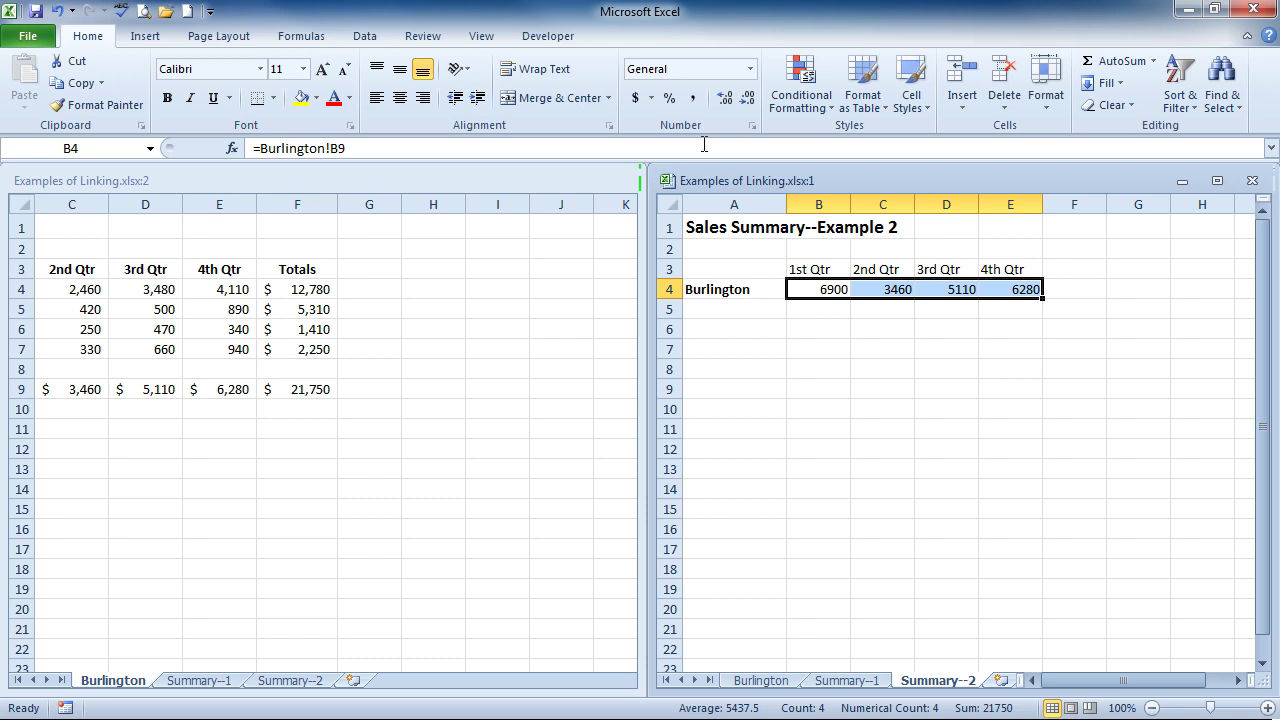
Format the linked totals in B4:E4 of Summary--2 as Accounting dollars with no decimal places.
{"action": "left_click", "coordinate": [636, 98]}
{"action": "left_click", "coordinate": [747, 101]}
{"action": "left_click", "coordinate": [747, 101]}
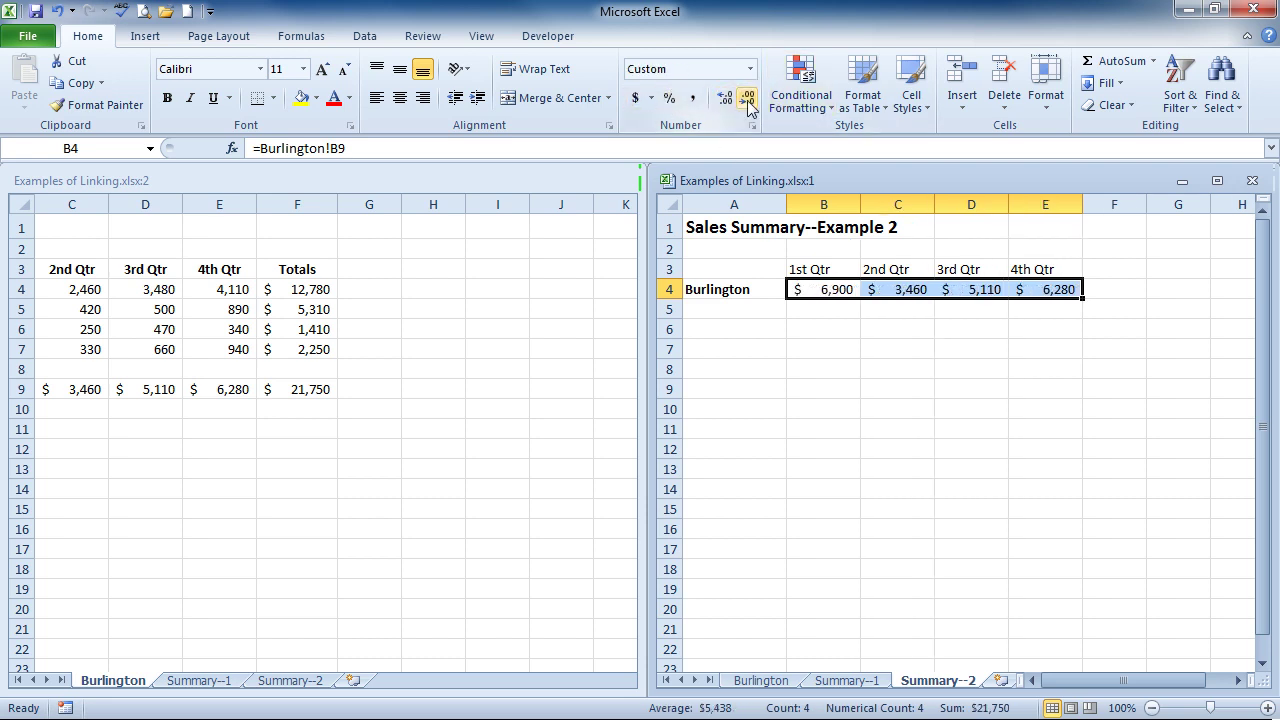
Set the 1st Qtr Hard Good Sales in B5 of the Burlington sheet back to 350.
{"action": "left_click", "coordinate": [330, 181]}
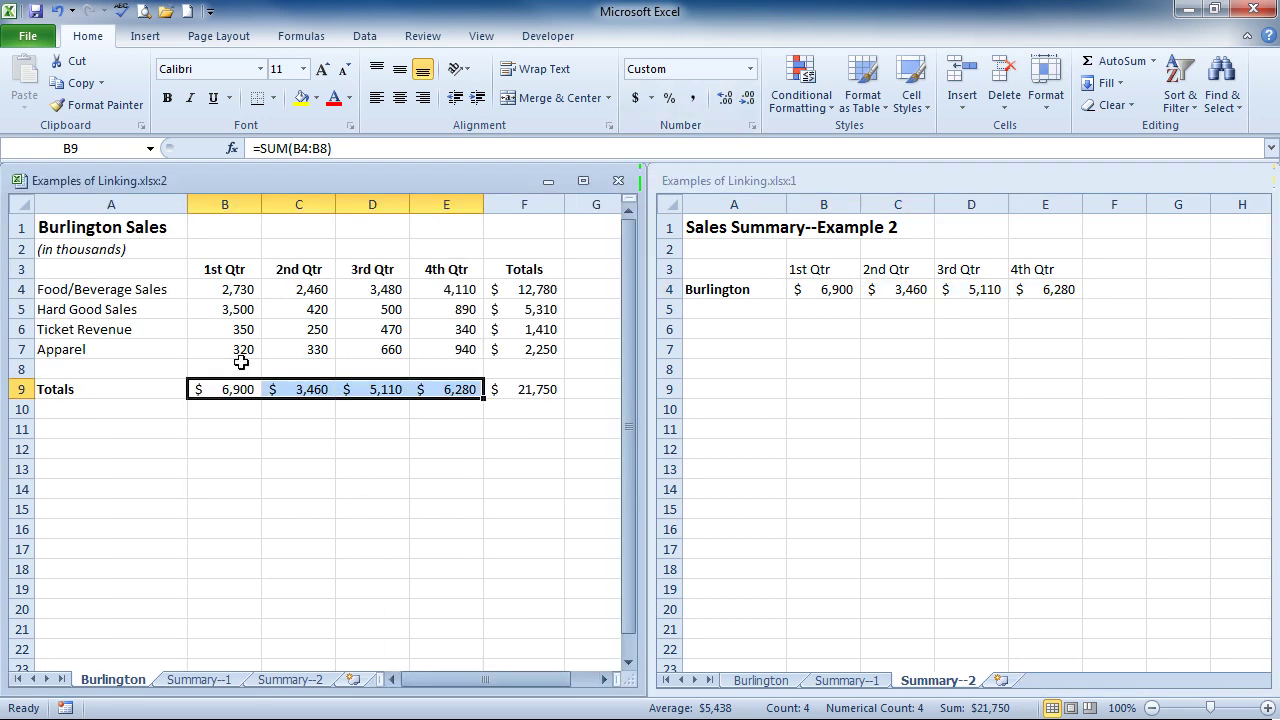
{"action": "left_click", "coordinate": [238, 309]}
{"action": "type", "text": "350"}
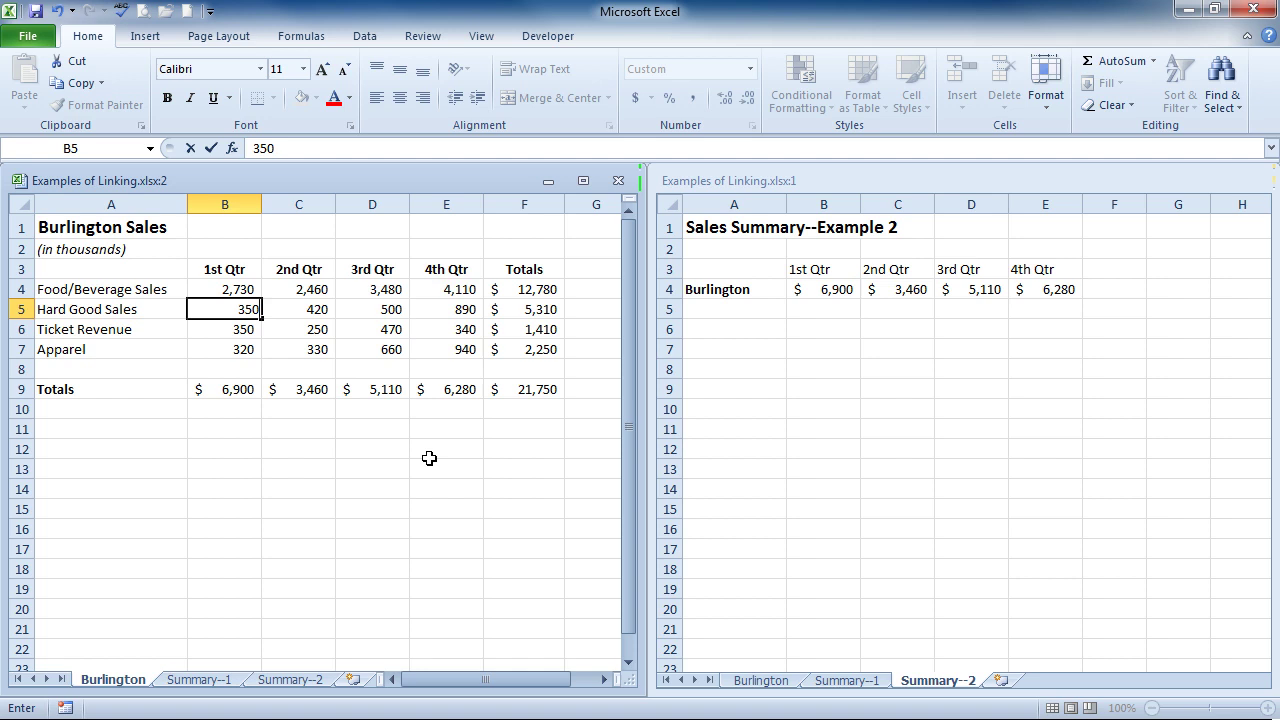
{"action": "key", "text": "Return"}
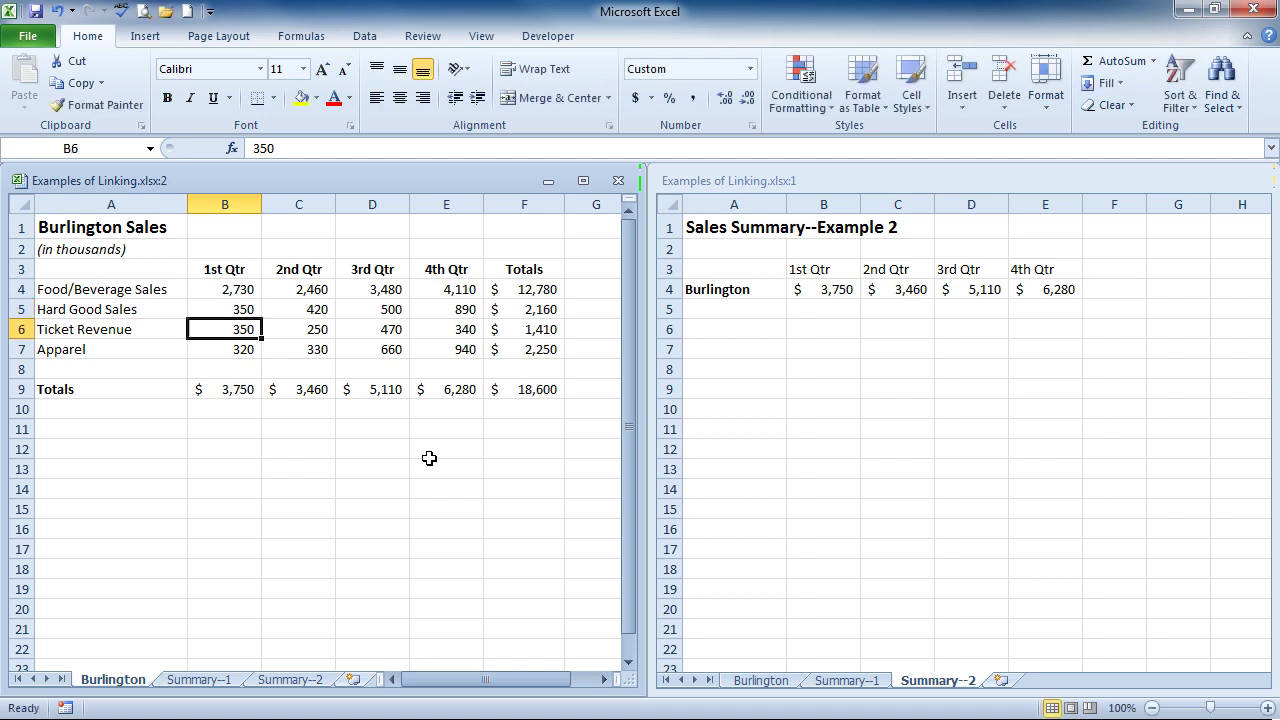